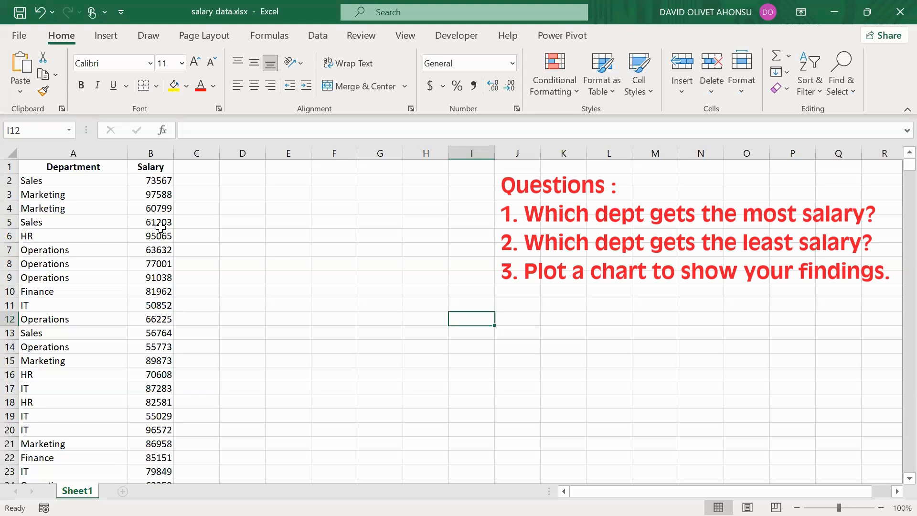
- Create a PivotTable from the department and salary data in Sheet1!$A$1:$B$2001 on a new worksheet, with the data added to the Data Model
left_click(235, 375)
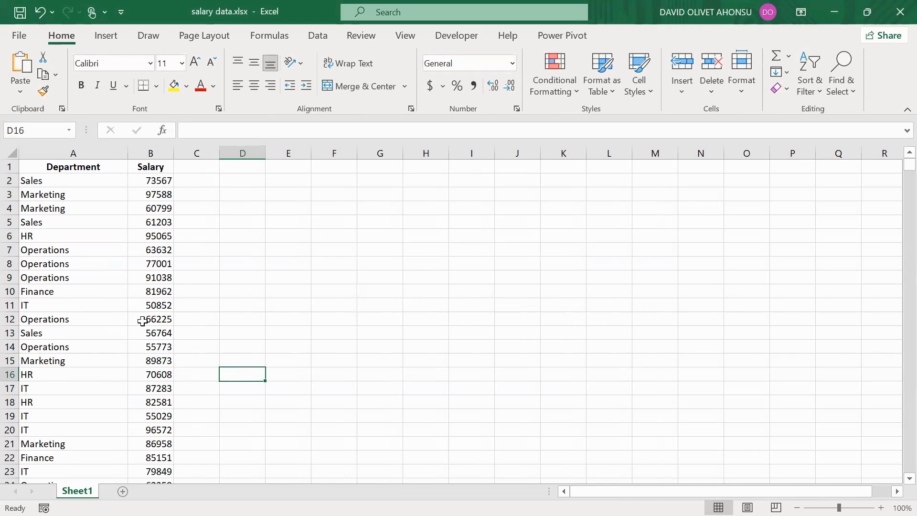
left_click(84, 305)
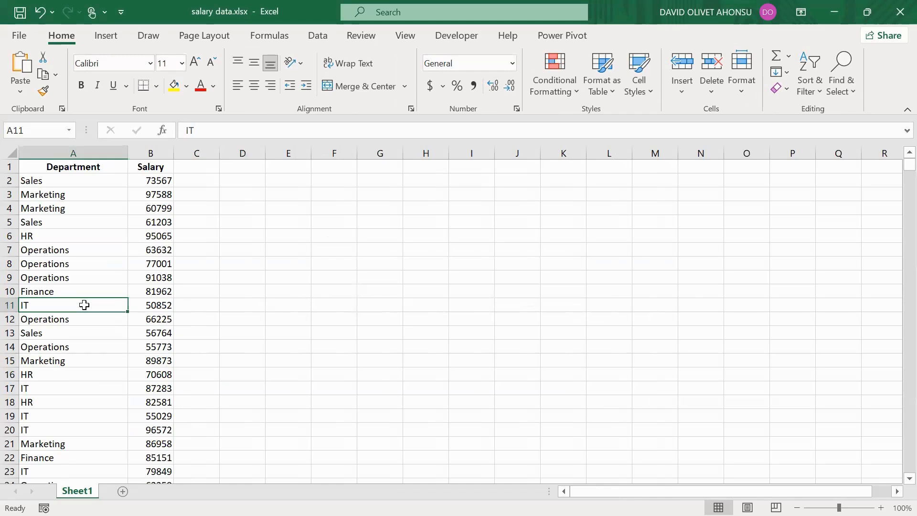
left_click(108, 38)
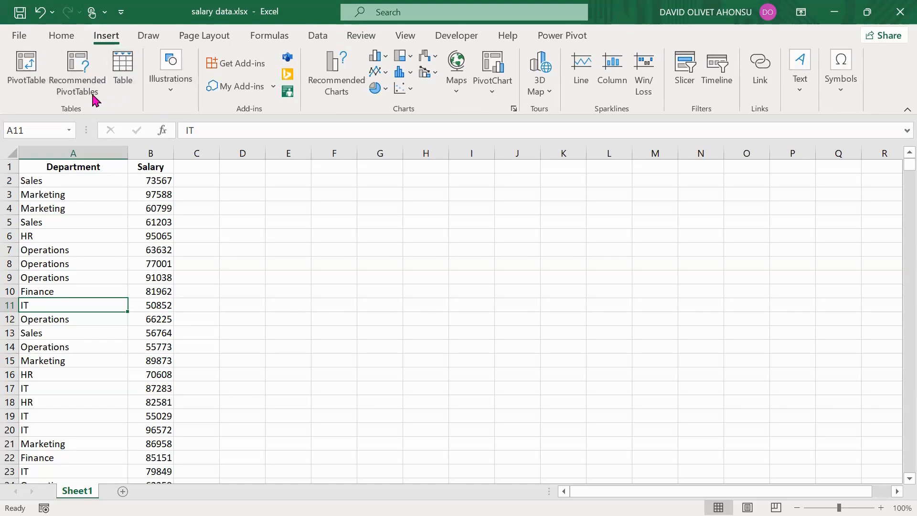
left_click(26, 74)
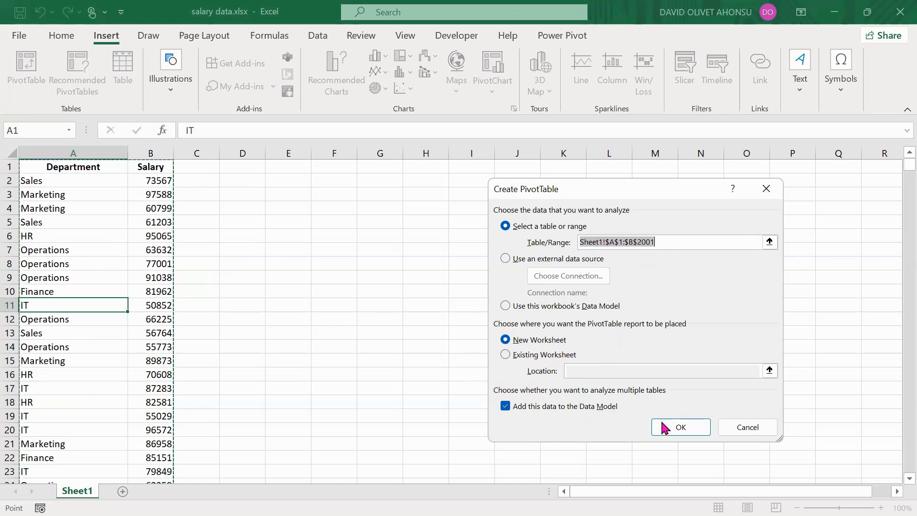
left_click(679, 429)
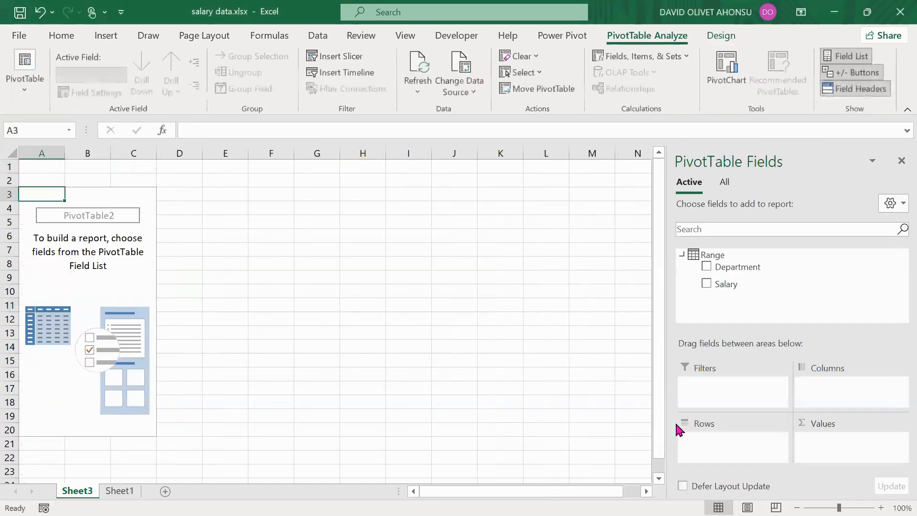
- Add Department to the PivotTable rows and Salary to the values as Sum of Salary
double_click(722, 257)
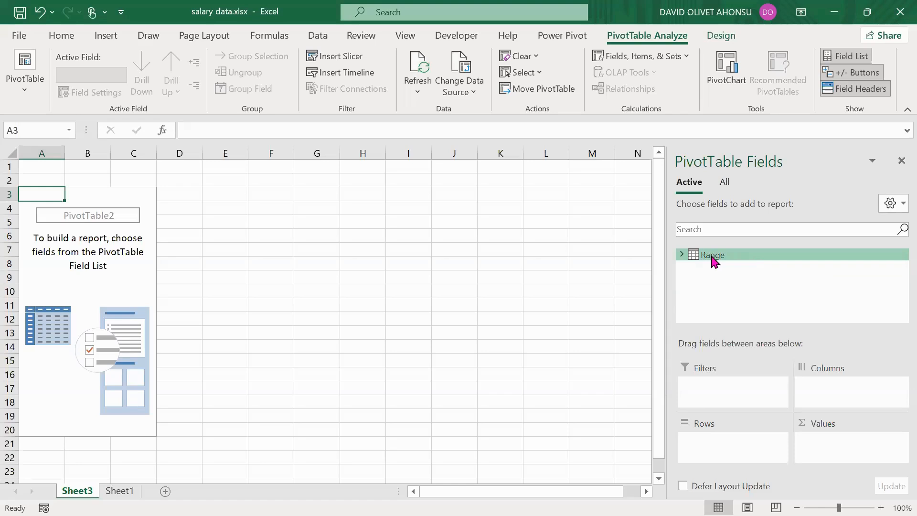
left_click(682, 255)
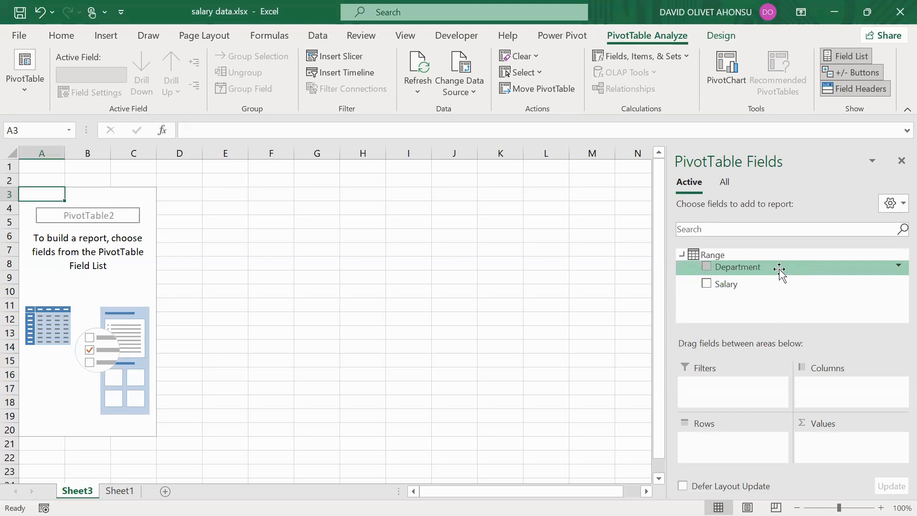
left_click_drag(779, 271, 749, 447)
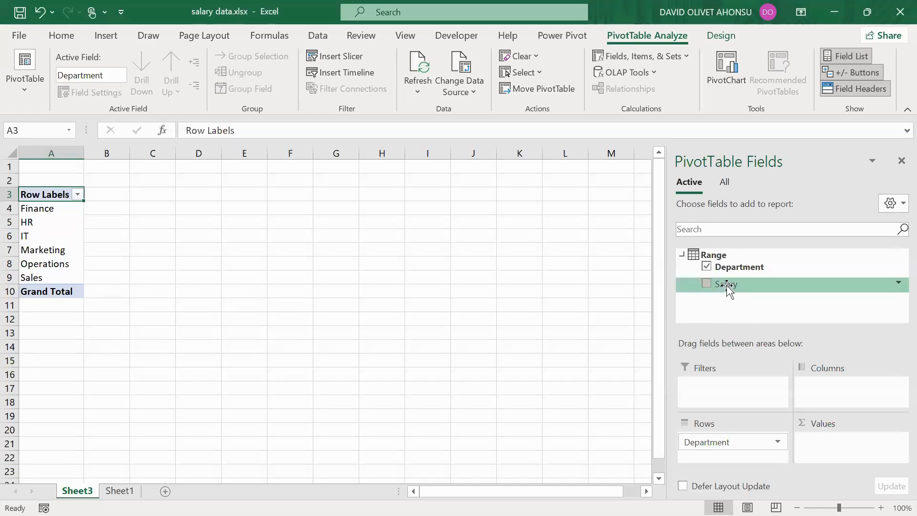
left_click_drag(727, 286, 831, 443)
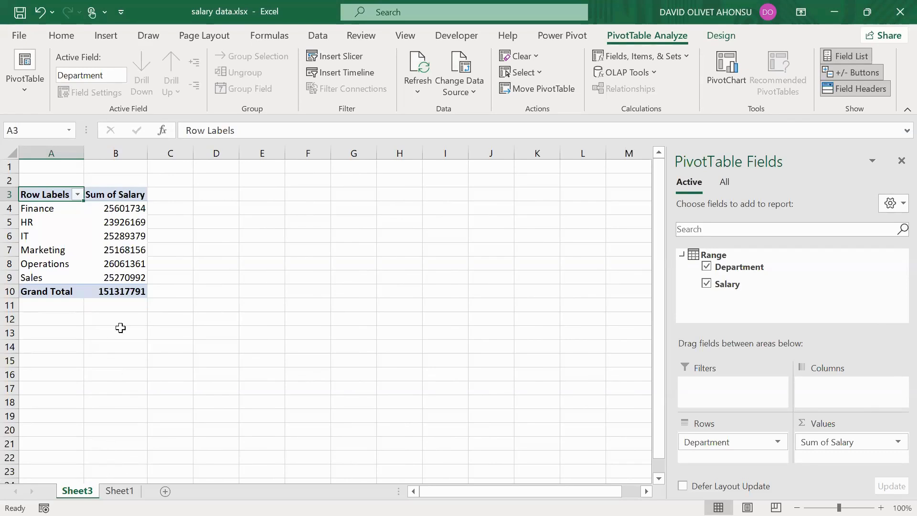
- Sort the departments' Sum of Salary values in B4:B9 from largest to smallest
mouse_move(130, 235)
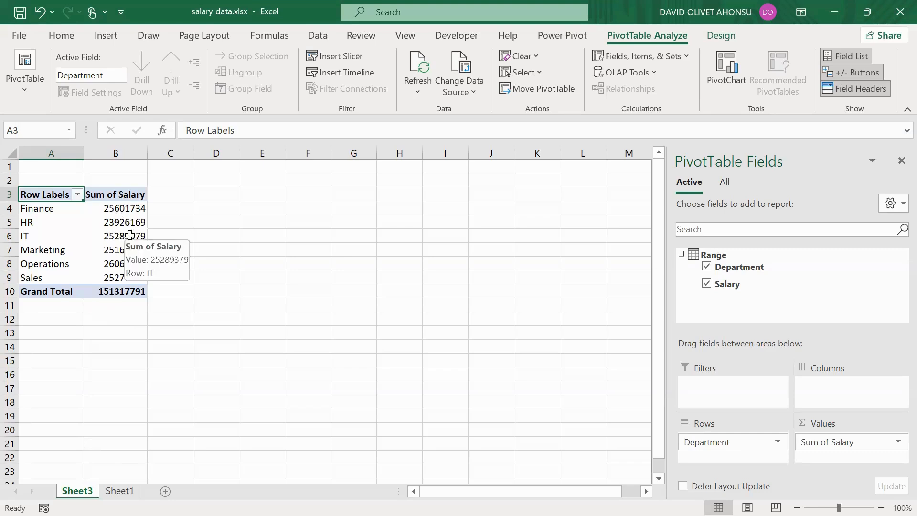
left_click(129, 210)
left_click_drag(130, 212, 144, 282)
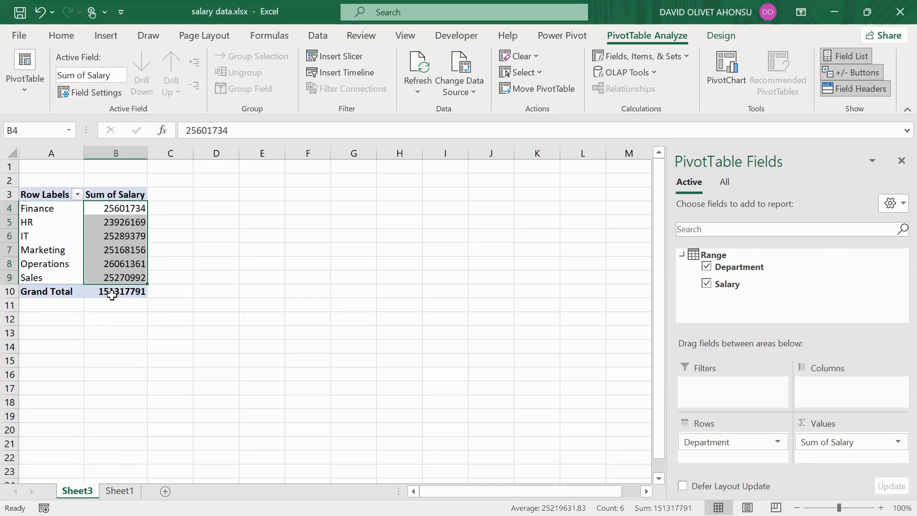
mouse_move(118, 294)
mouse_move(123, 228)
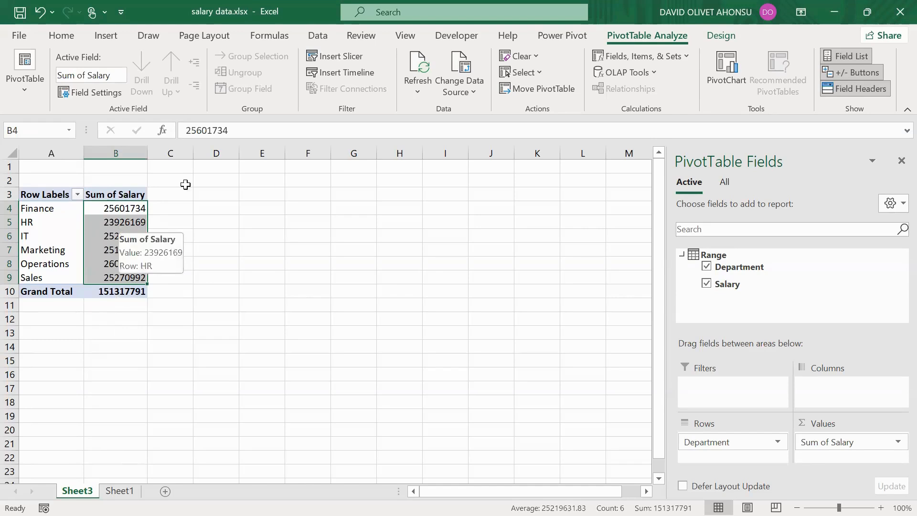
right_click(119, 214)
left_click(62, 36)
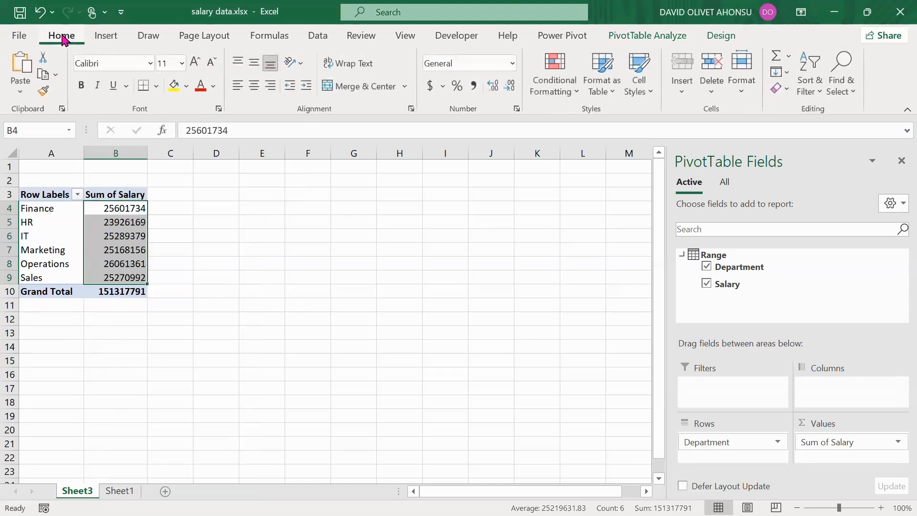
left_click(754, 163)
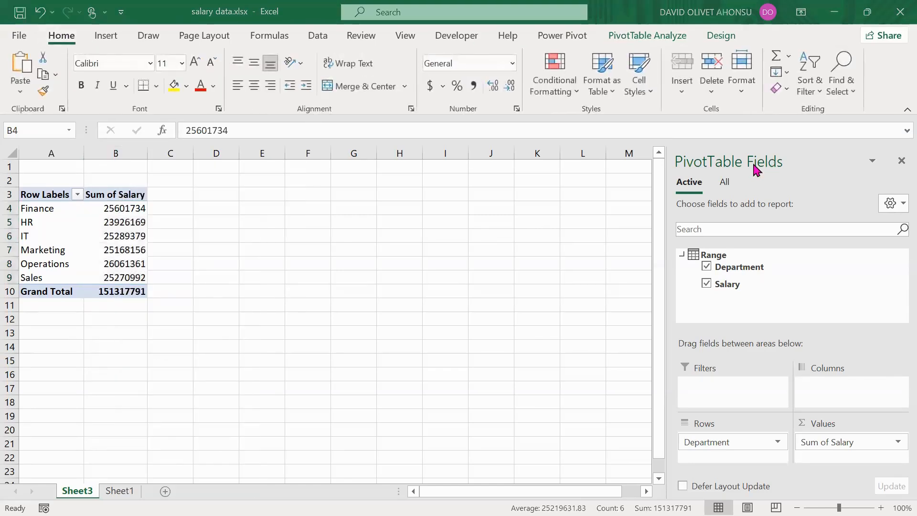
left_click(126, 208)
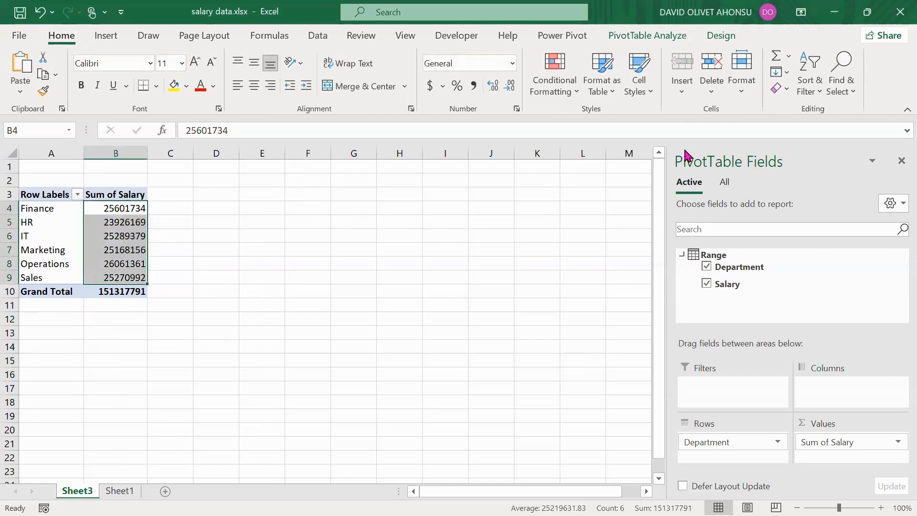
left_click(819, 91)
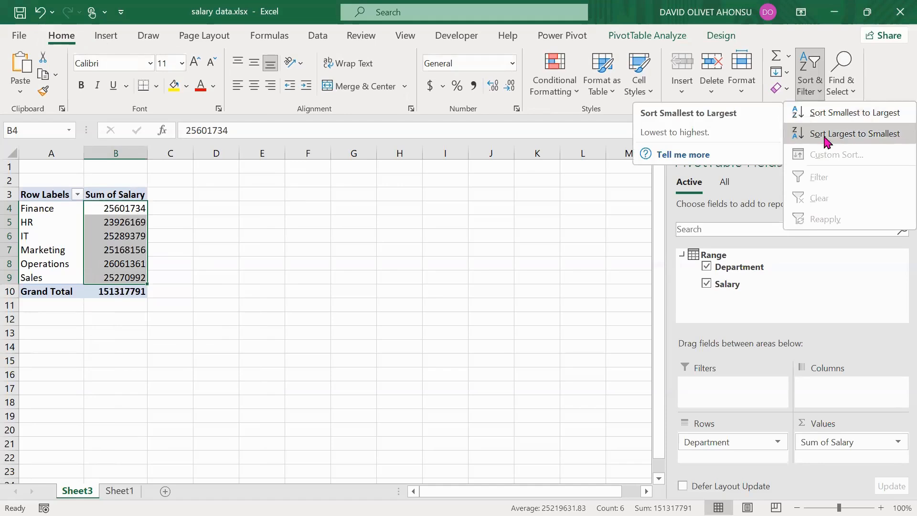
left_click(862, 137)
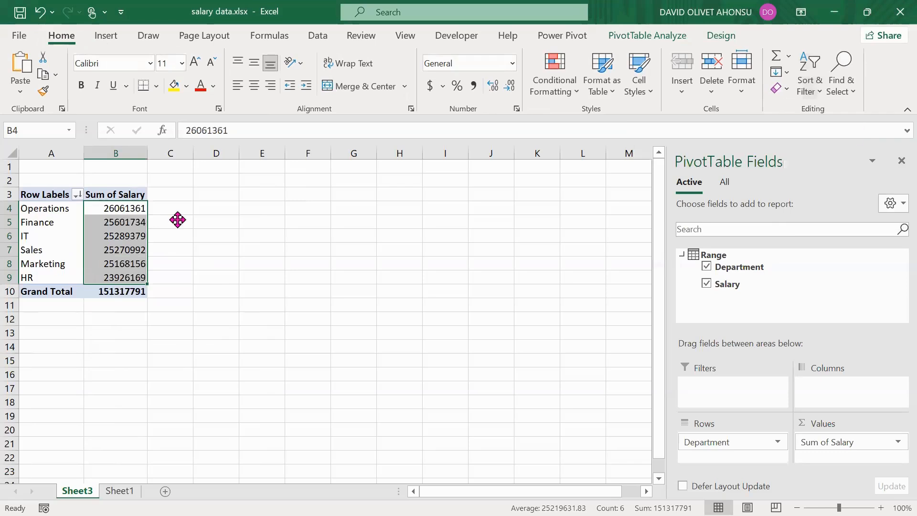
- Sort the departments' Sum of Salary values in B4:B9 from smallest to largest
left_click(128, 221)
left_click(127, 208)
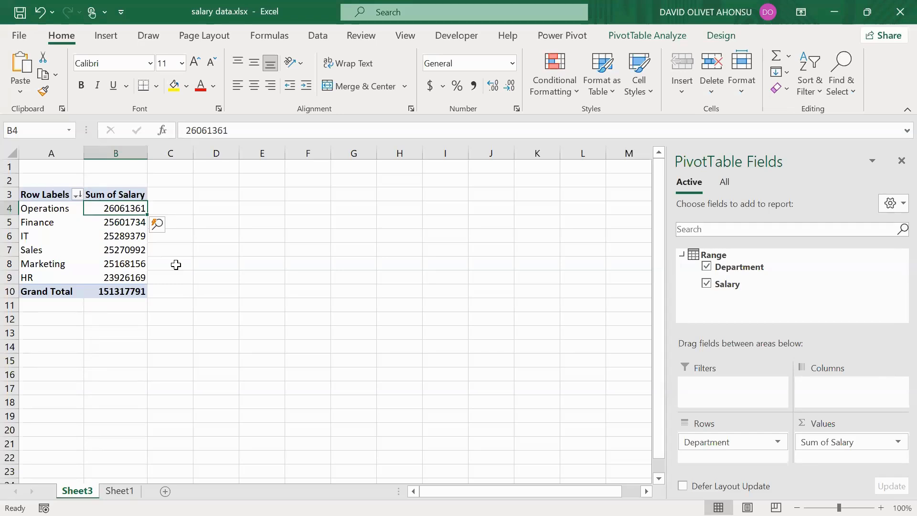
key("shift+Down")
key("shift+Down")
key("shift+Down")
key("shift+Down")
key("shift+Down")
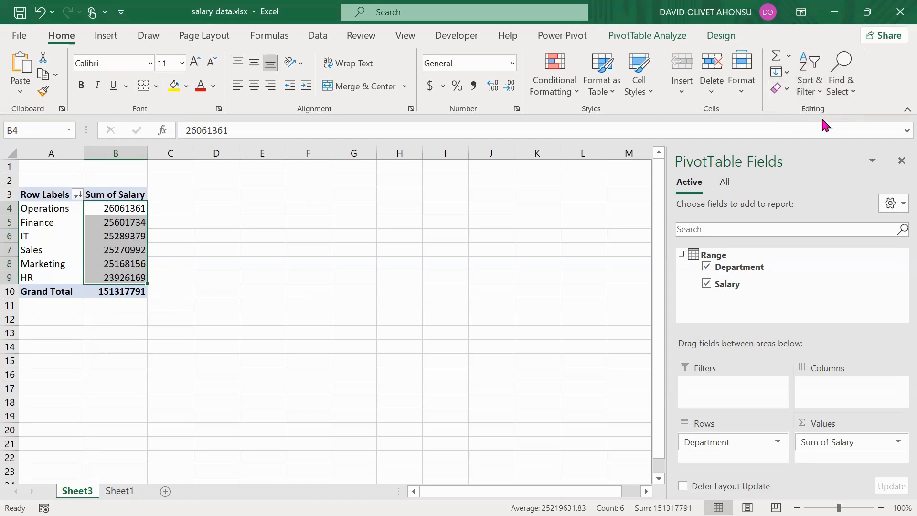
left_click(820, 92)
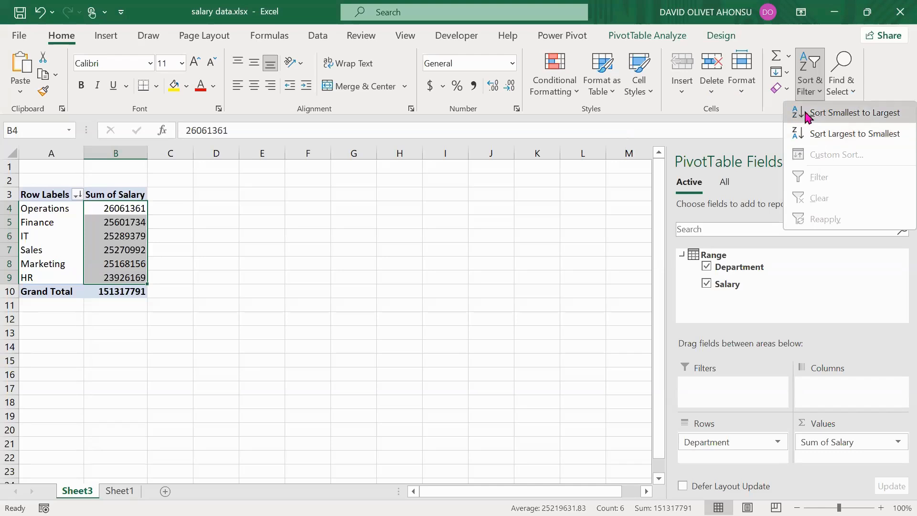
left_click(846, 115)
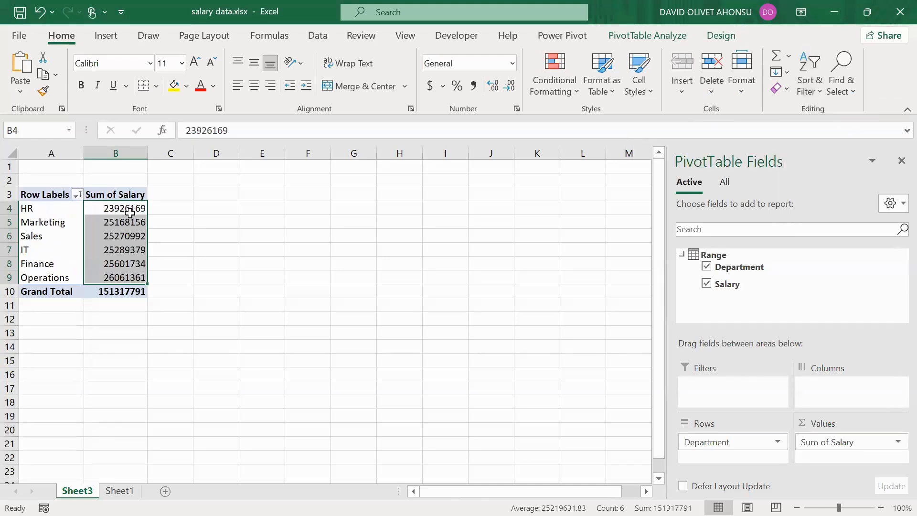
- Insert a Clustered Column PivotChart of the salary sums by department
mouse_move(129, 213)
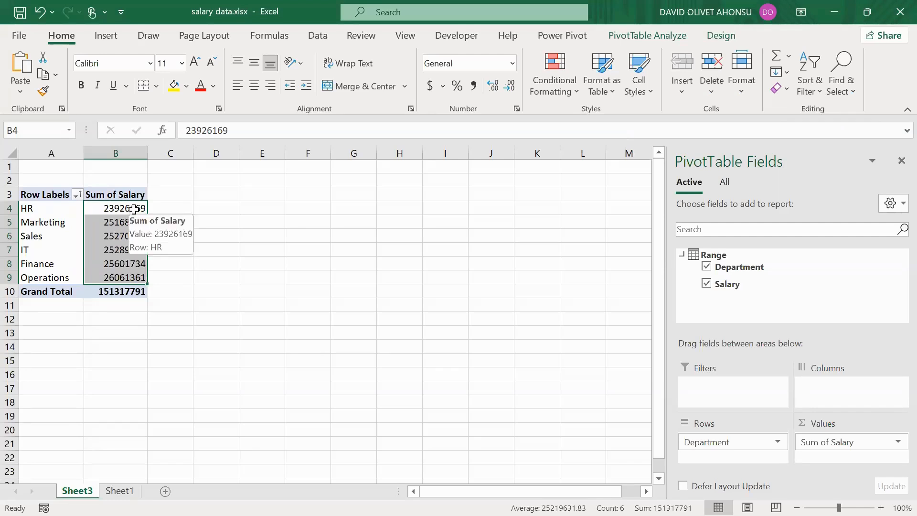
left_click(130, 208)
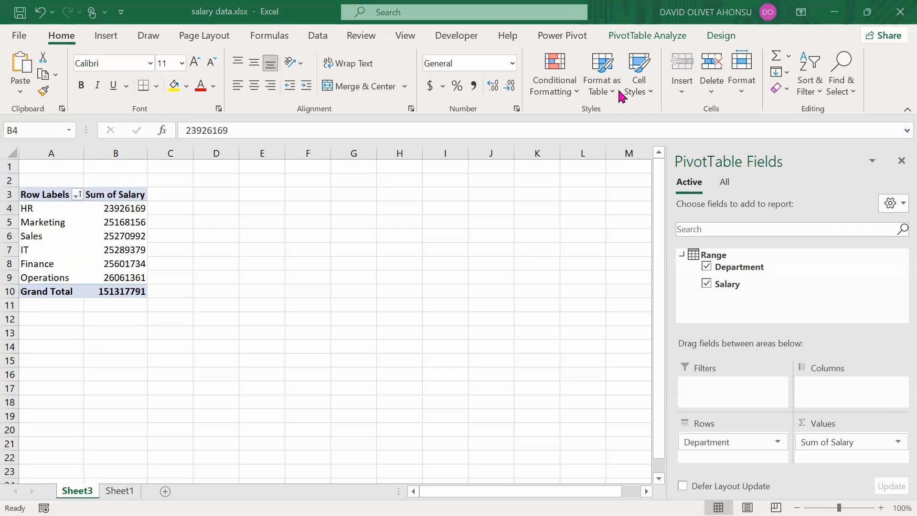
left_click(114, 242)
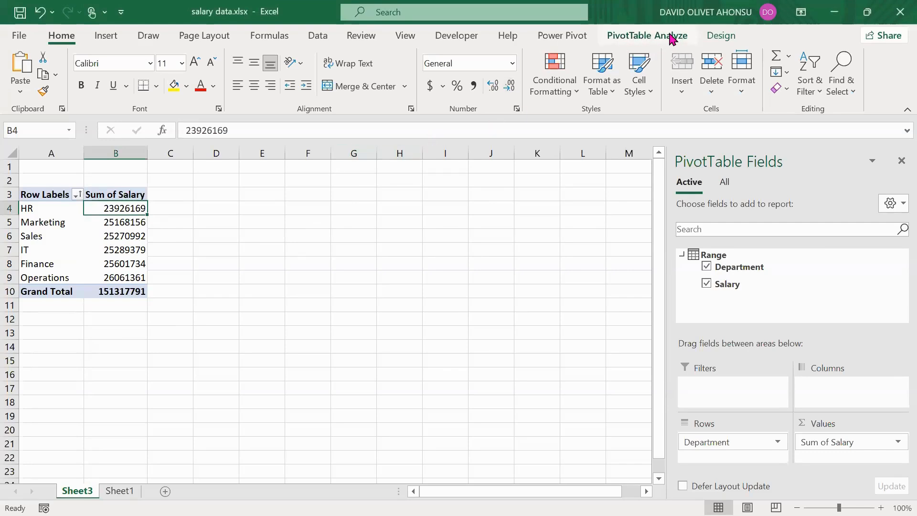
left_click(673, 39)
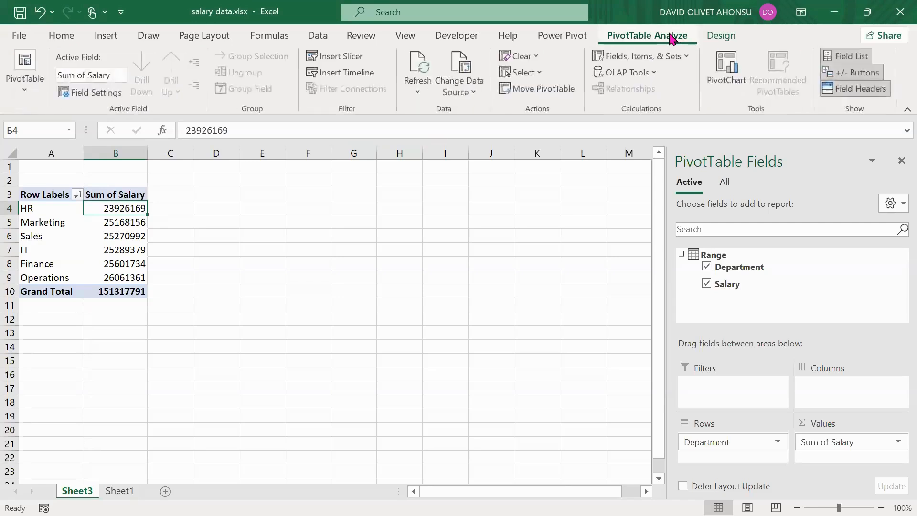
left_click(726, 75)
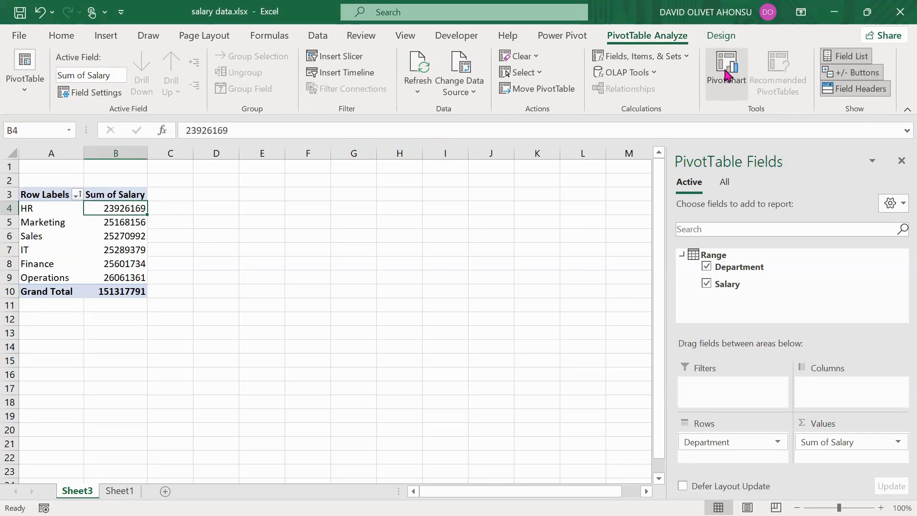
mouse_move(409, 205)
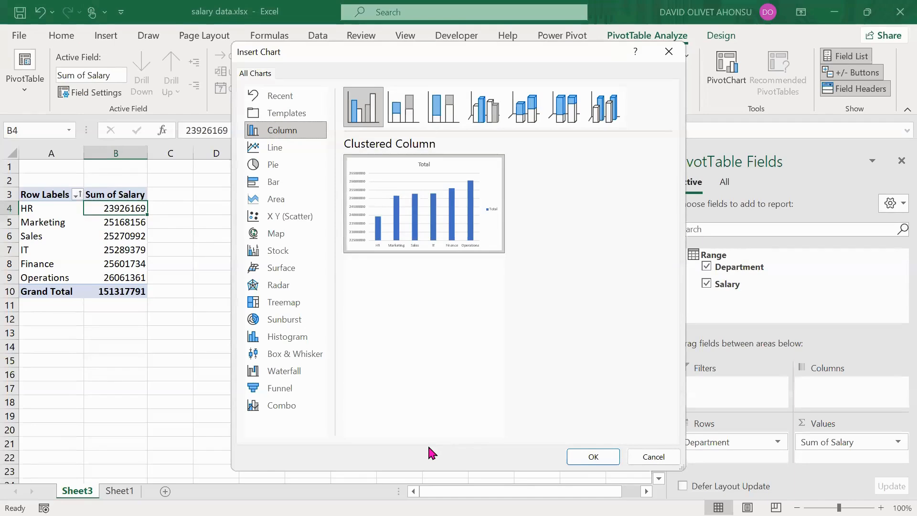
left_click(600, 455)
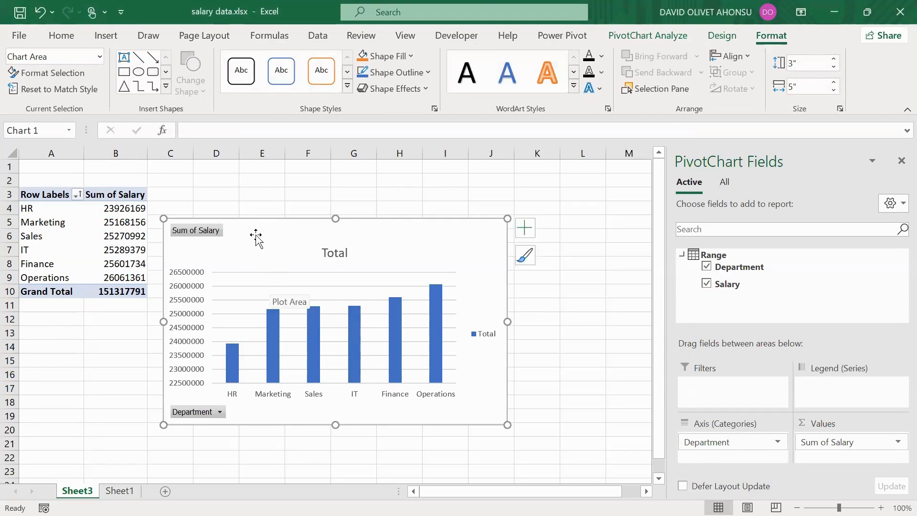
- Reposition the column chart so its upper edge lies in row 3 and its left edge over column B
mouse_move(220, 243)
left_mouse_down()
mouse_move(192, 275)
mouse_move(164, 246)
mouse_move(146, 243)
left_mouse_up()
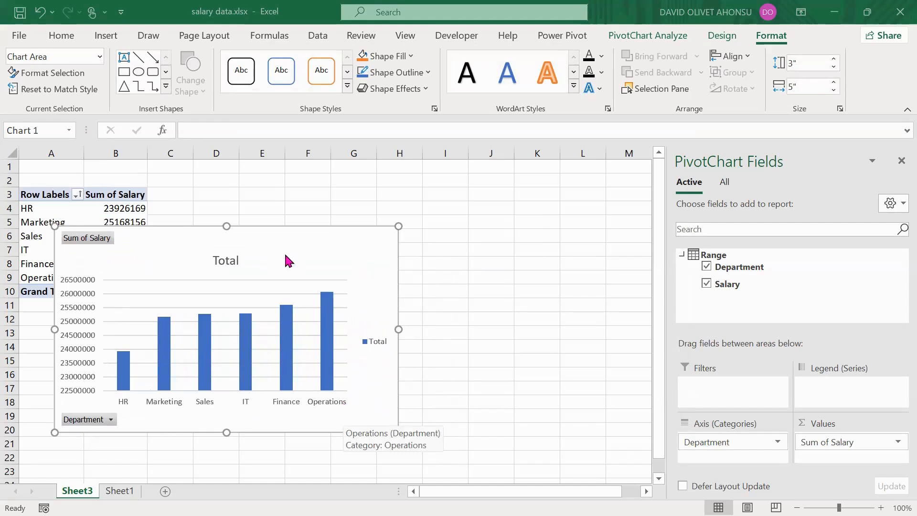
left_click(354, 237)
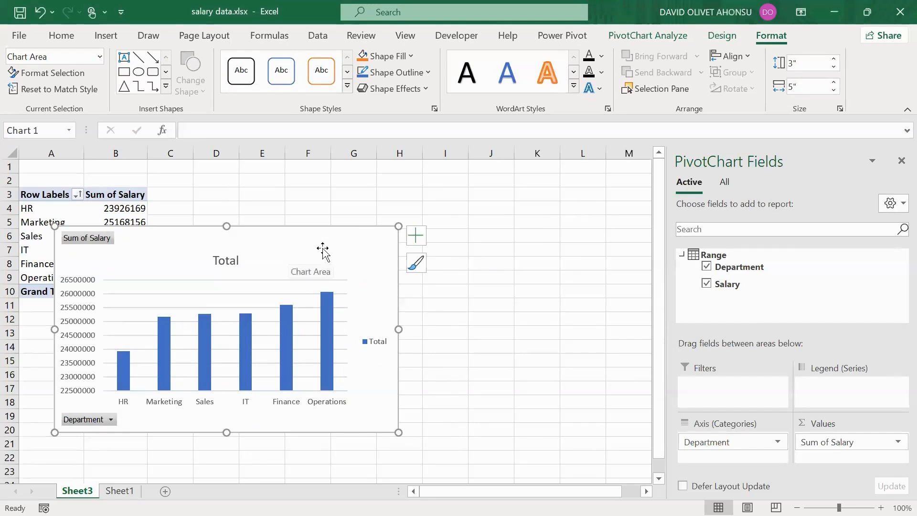
left_click_drag(322, 249, 400, 231)
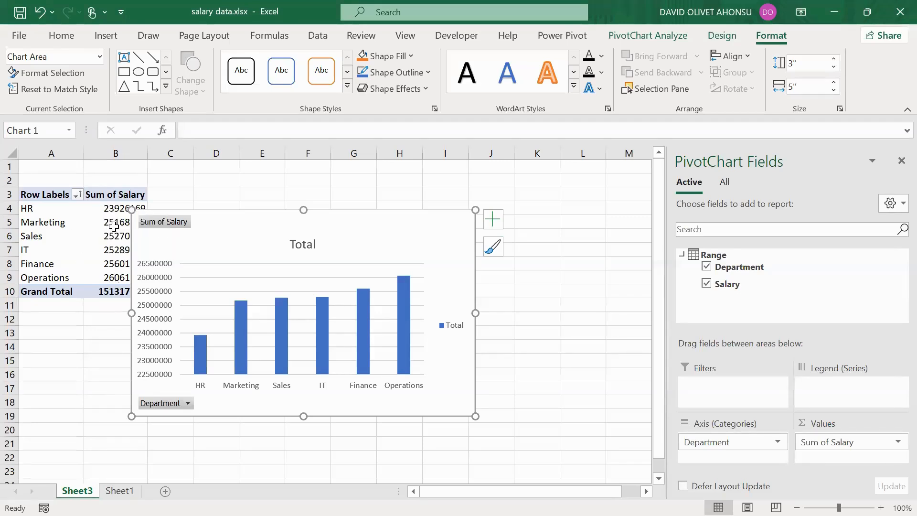
mouse_move(111, 215)
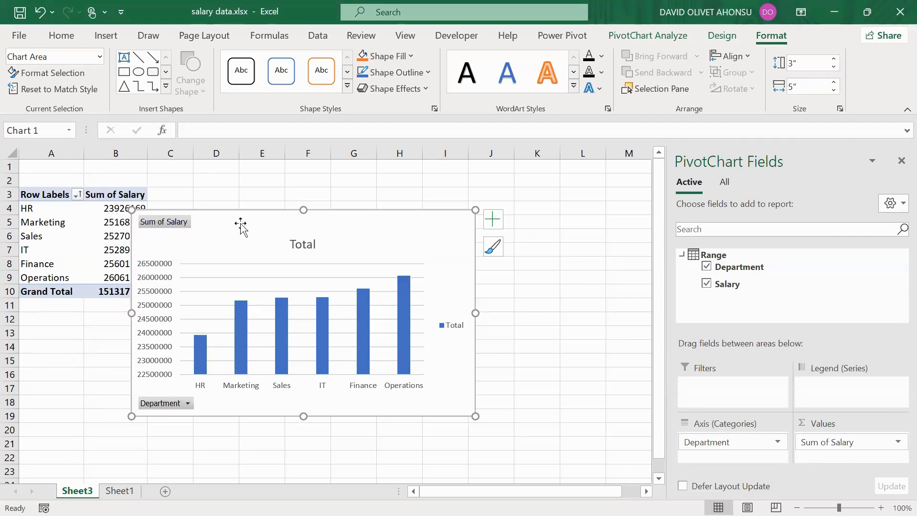
left_click_drag(362, 225, 400, 182)
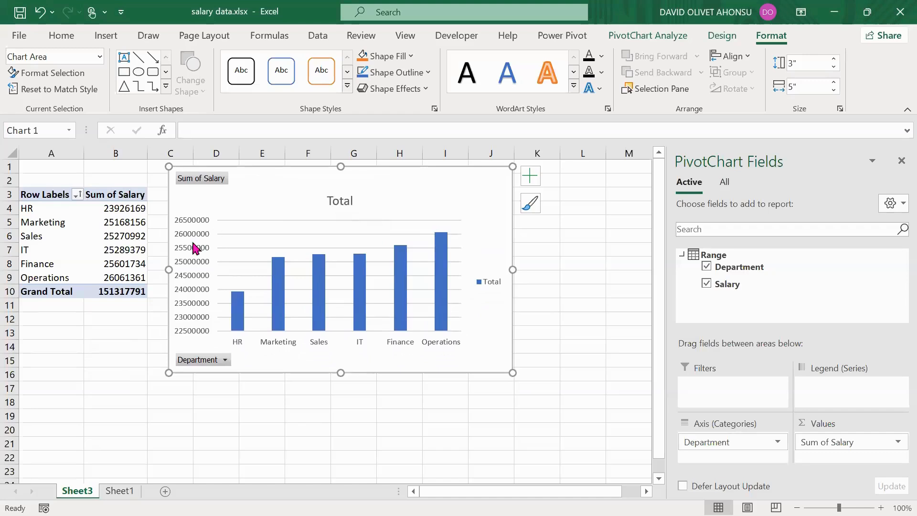
left_click_drag(305, 233, 283, 252)
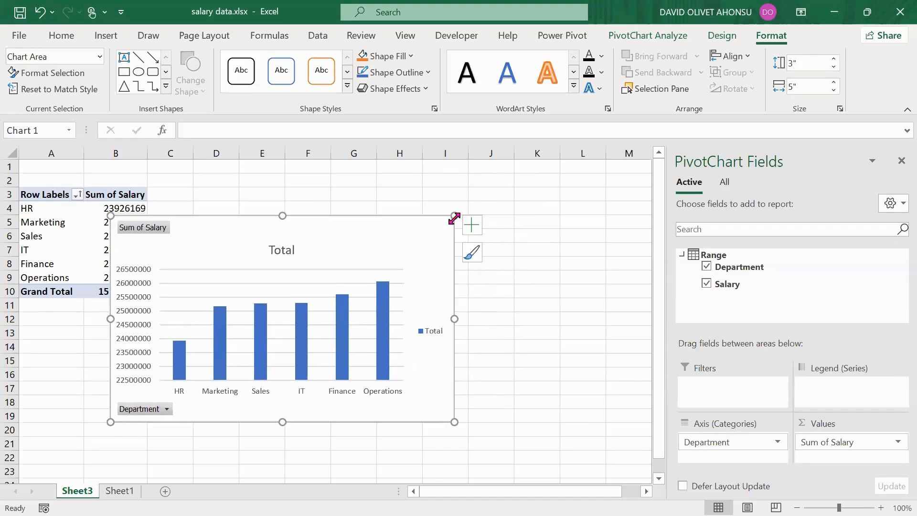
left_click(473, 229)
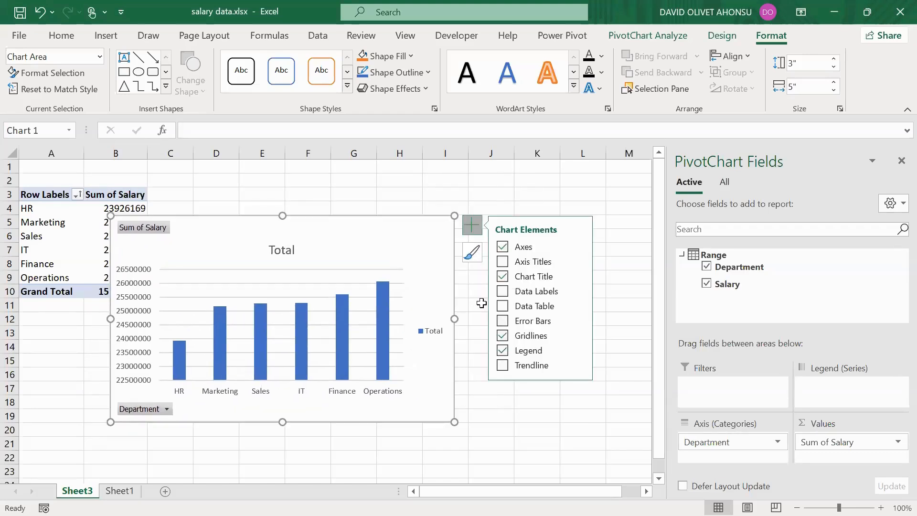
left_click_drag(432, 233, 523, 207)
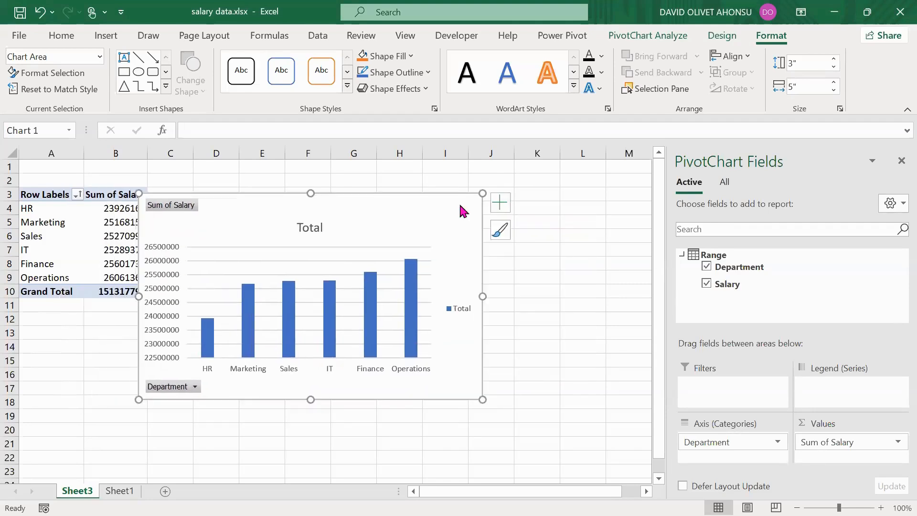
- Add axis titles to both axes of the salary chart
left_click(499, 203)
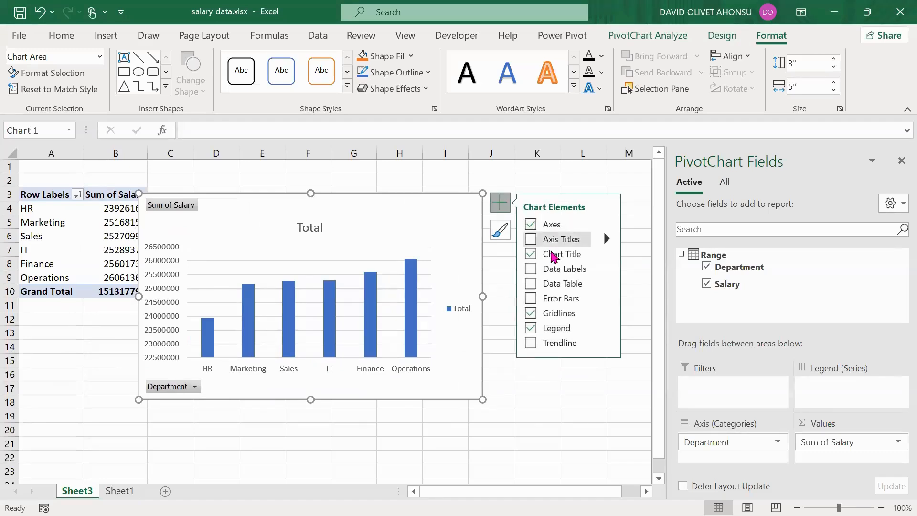
left_click(532, 239)
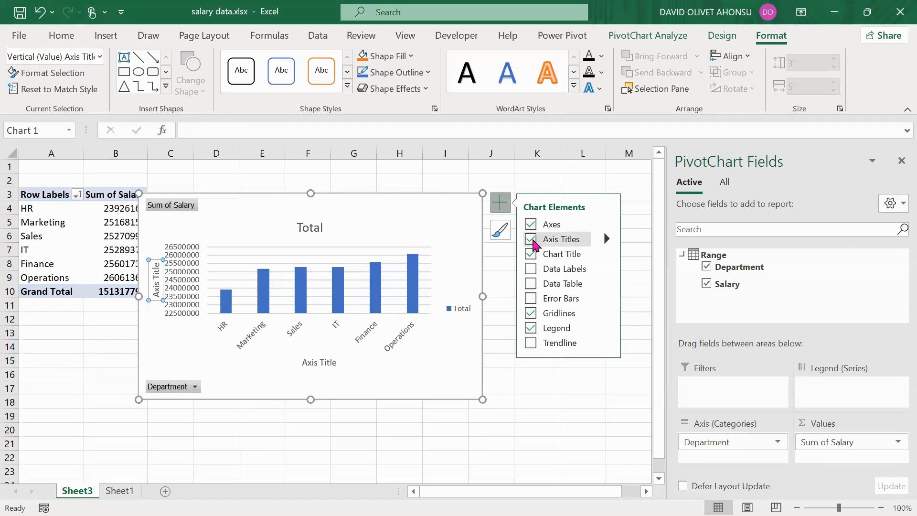
left_click(531, 282)
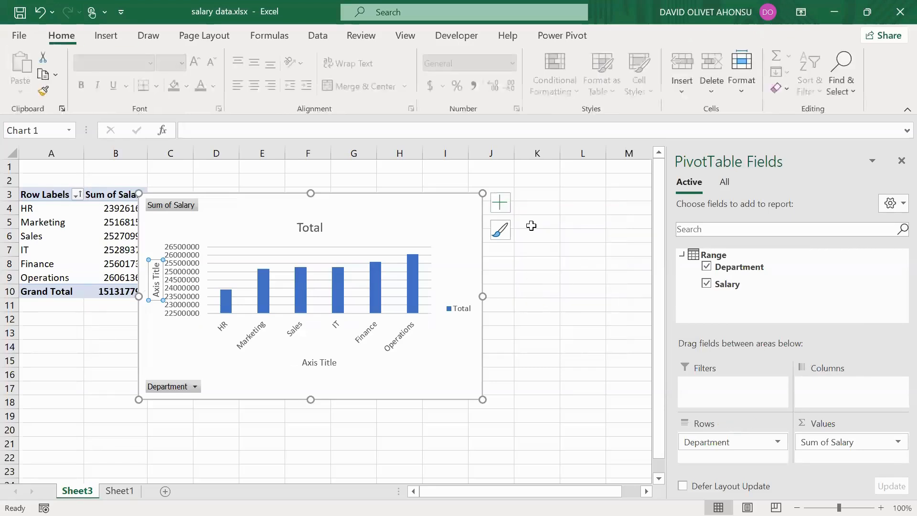